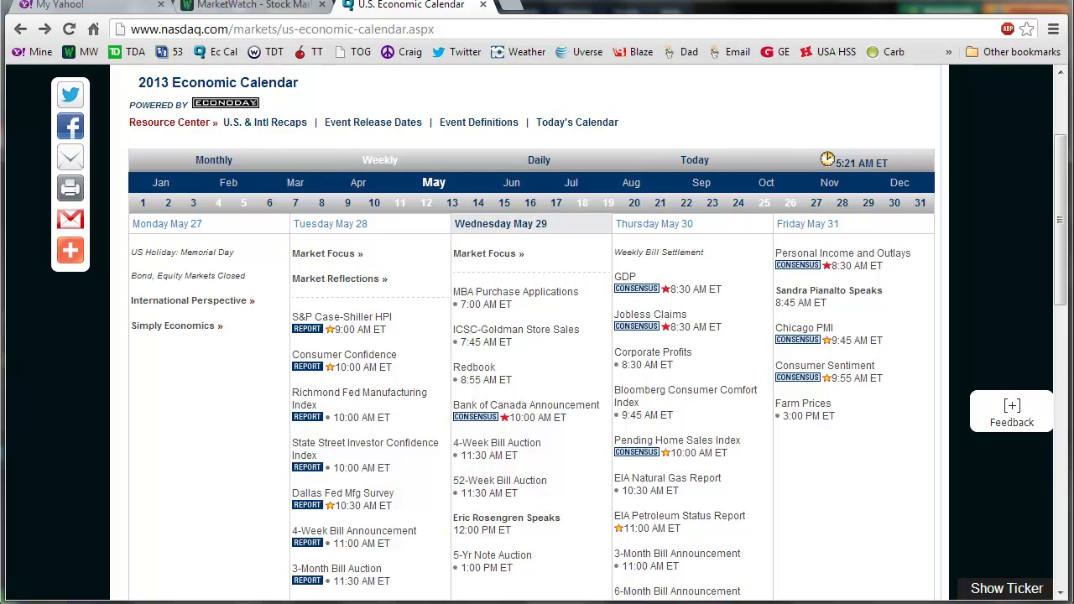
# Bring up the Monitor, then the /ES charts with weekly, daily and 78-minute views
pyautogui.moveTo(151, 603)
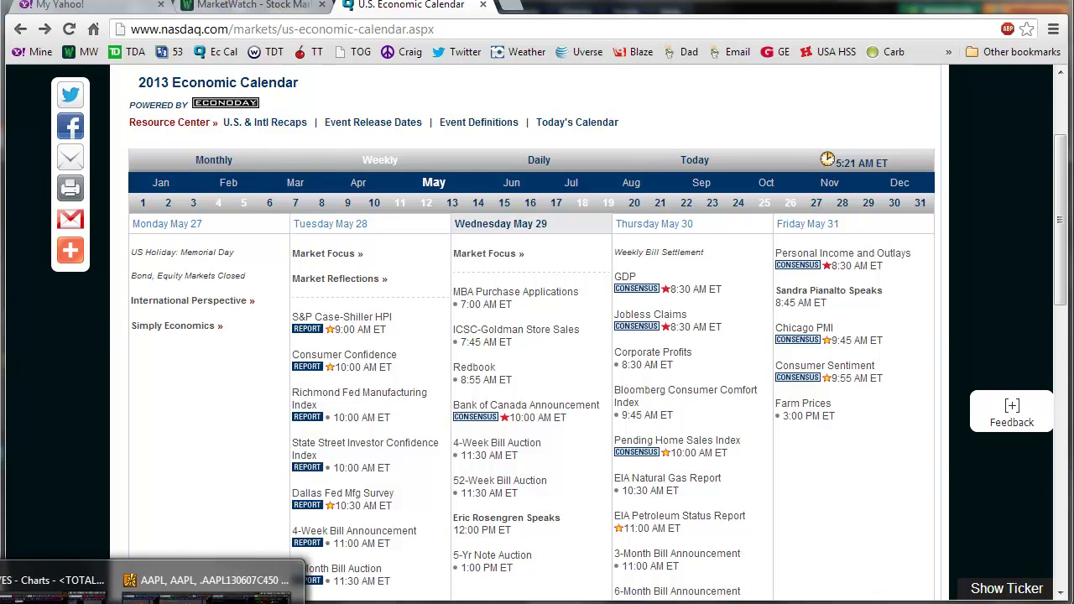
pyautogui.click(52, 580)
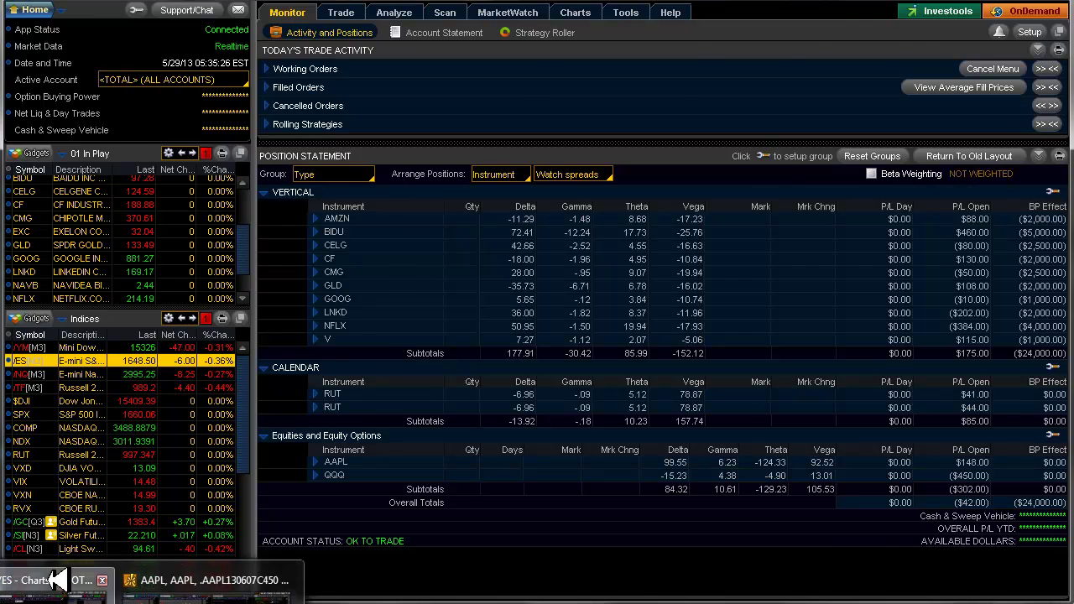
pyautogui.click(57, 580)
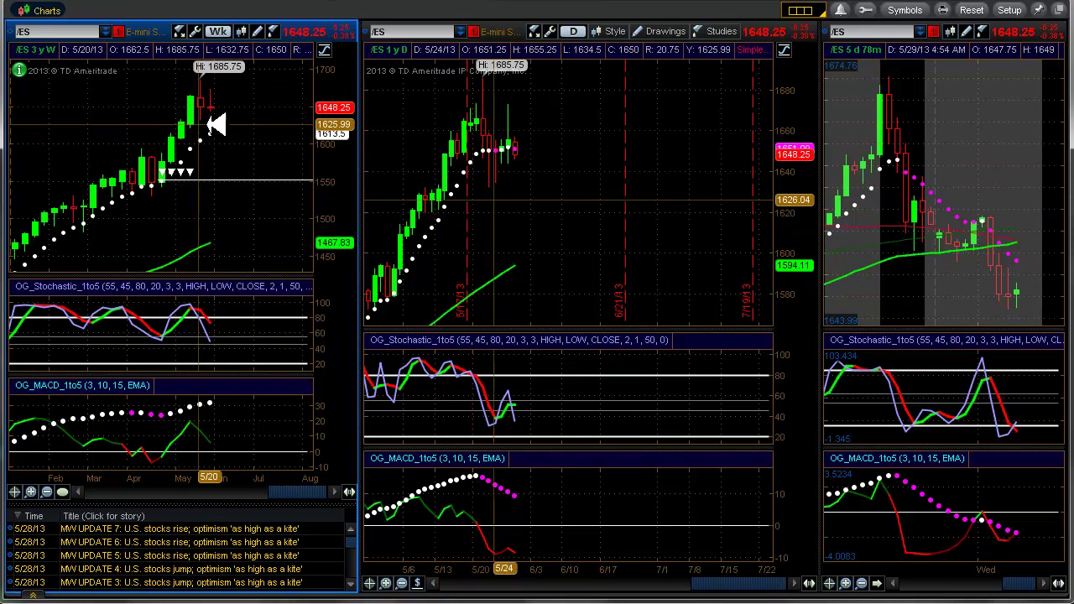
# Switch from the /ES charts back to the Activity and Positions monitor
pyautogui.moveTo(225, 182)
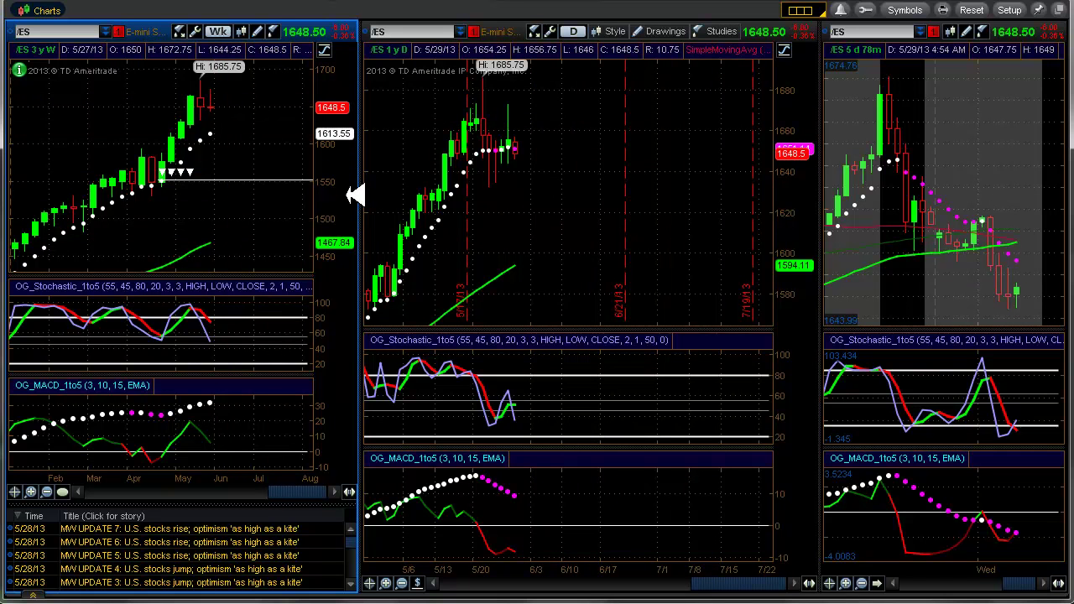
pyautogui.hotkey('alt', 'Tab')
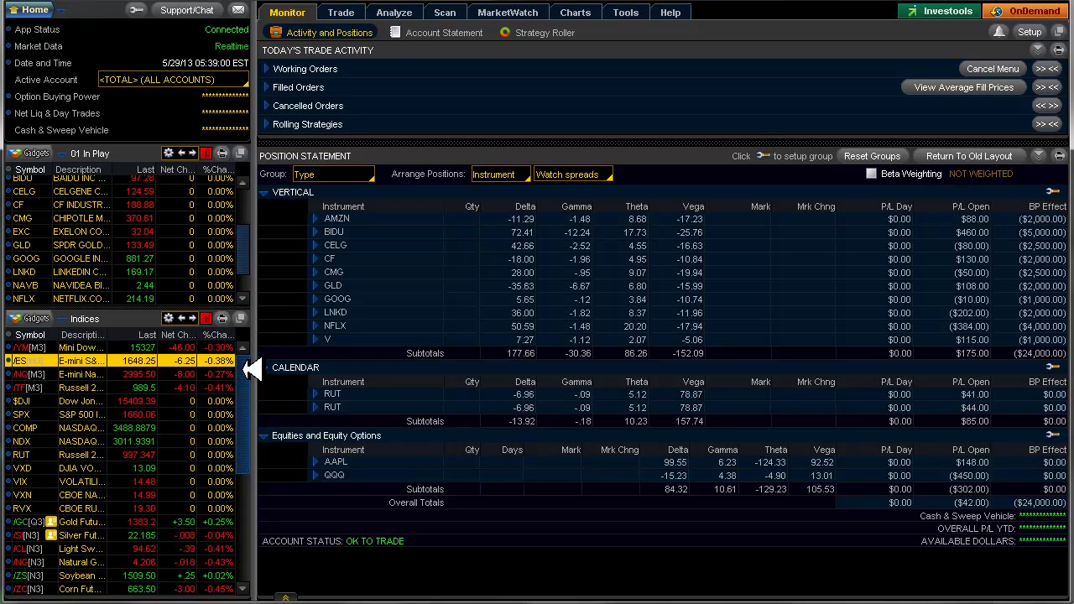
# Scroll through the Indices list in the monitor's left column
pyautogui.moveTo(247, 370); pyautogui.dragTo(247, 385)
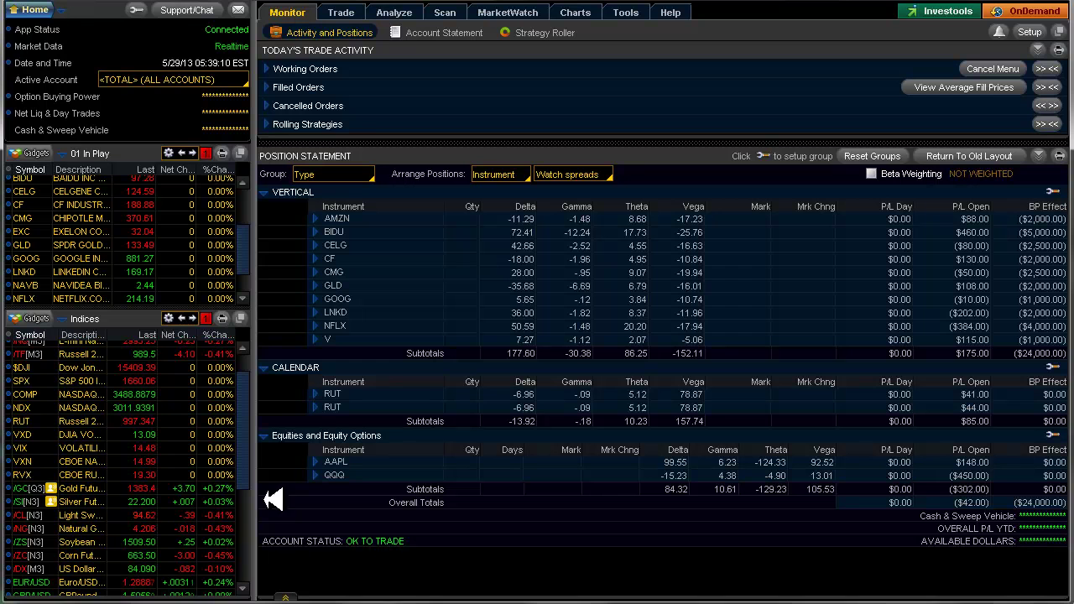
pyautogui.scroll(2, 252, 453)
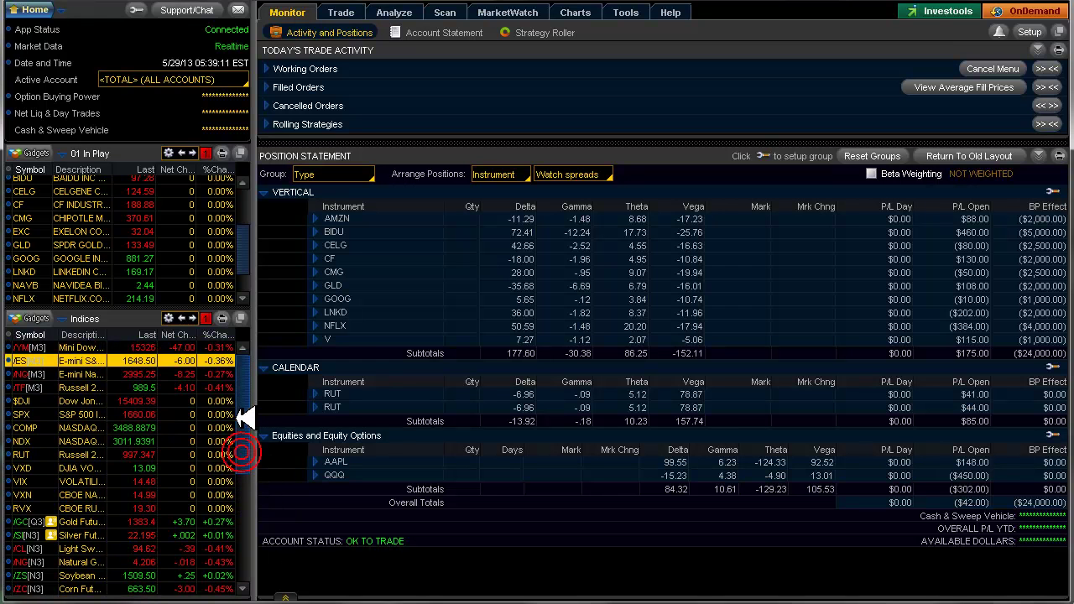
# Collapse the Indices list so the 01 In Play watchlist expands
pyautogui.click(72, 317)
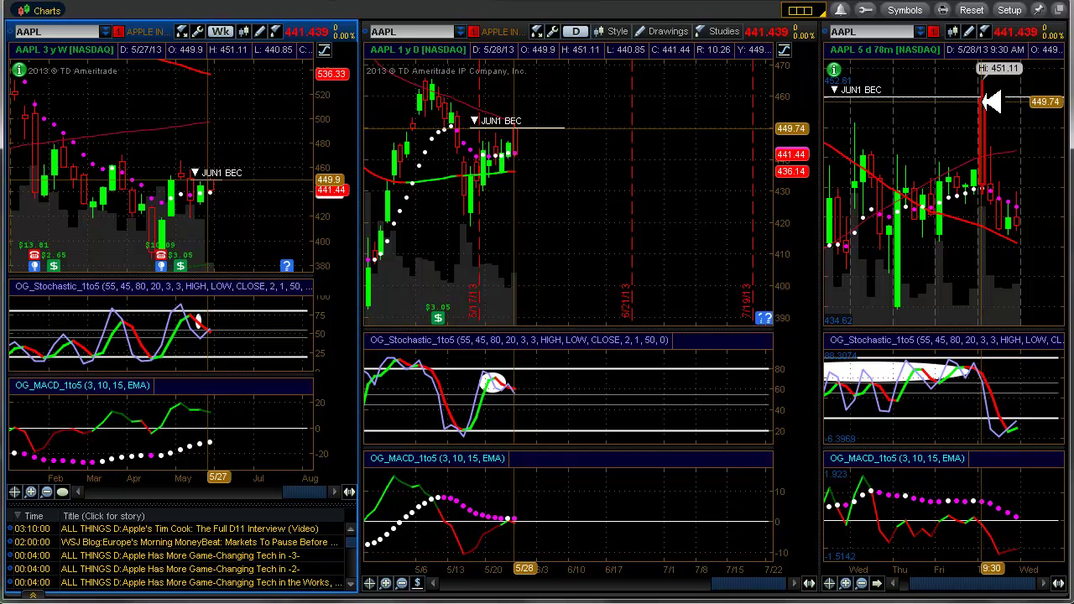
# Return from the AAPL charts to the Activity and Positions monitor
pyautogui.hotkey('alt', 'Tab')
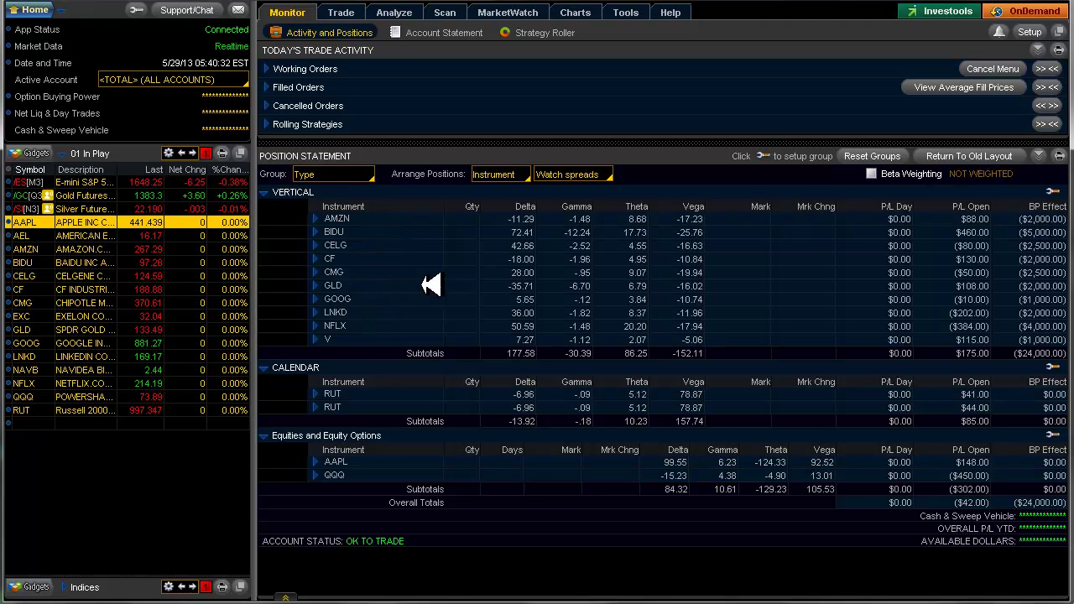
# Glance at the charts, then expand and collapse the AAPL position's option legs
pyautogui.hotkey('alt', 'Tab')
pyautogui.click(315, 463)
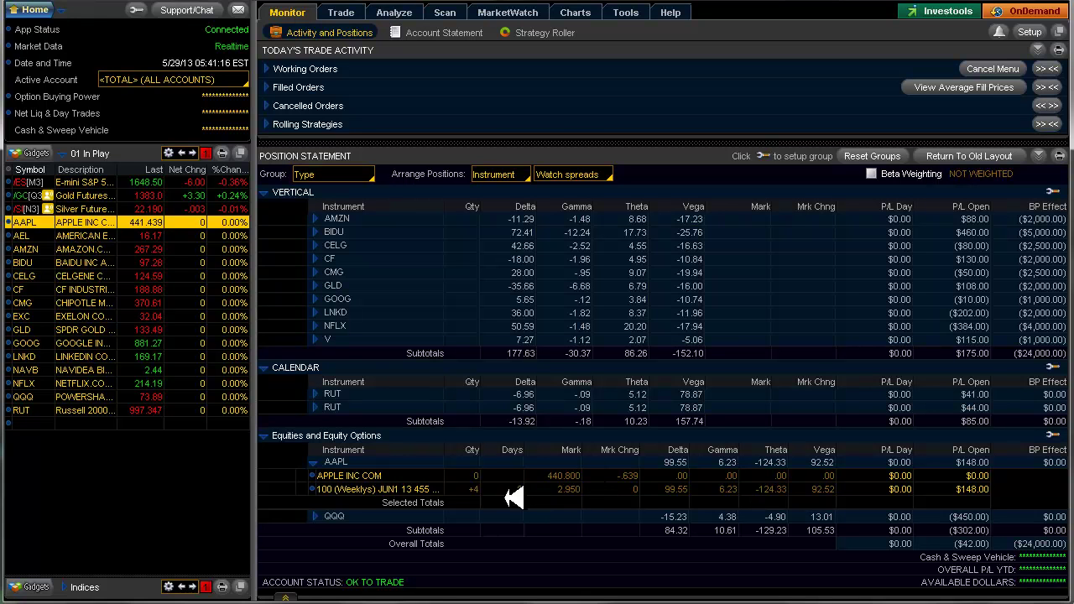
pyautogui.click(312, 463)
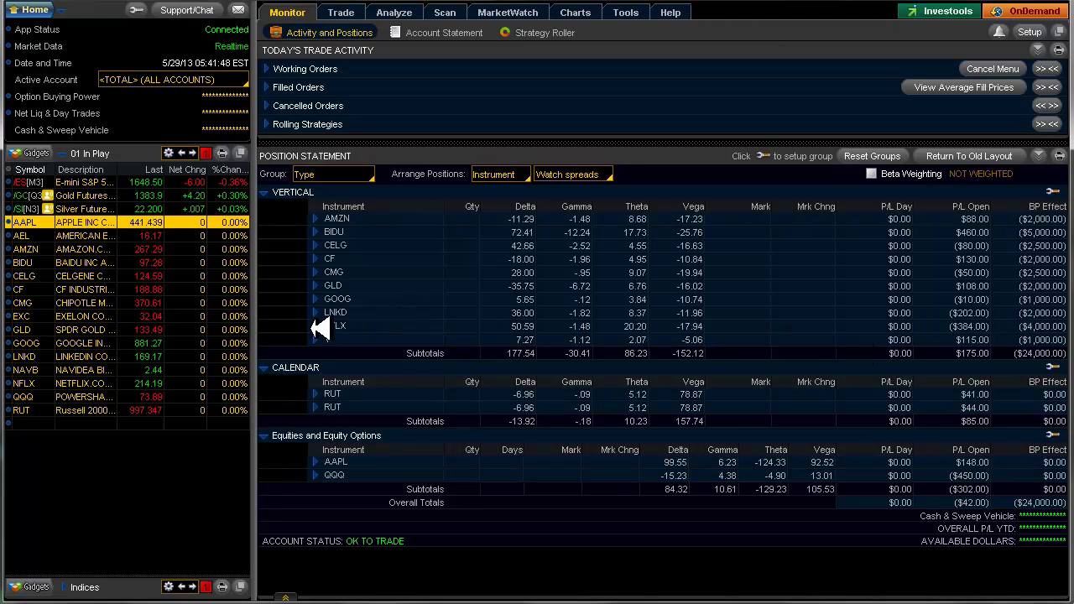
# Expand and collapse the NFLX and LNKD verticals to inspect their legs
pyautogui.click(318, 326)
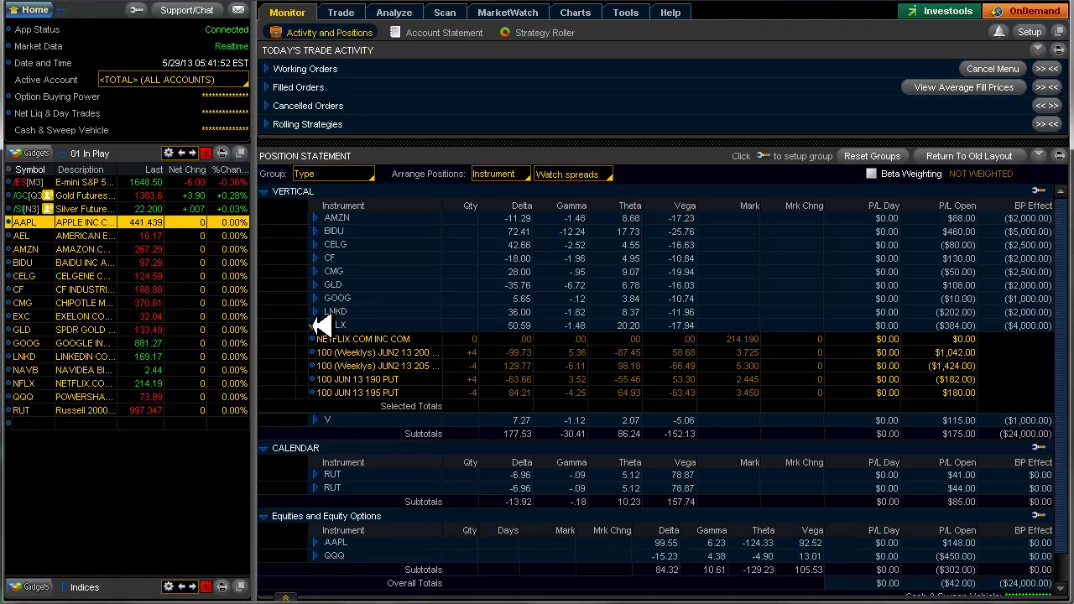
pyautogui.click(317, 325)
pyautogui.click(316, 312)
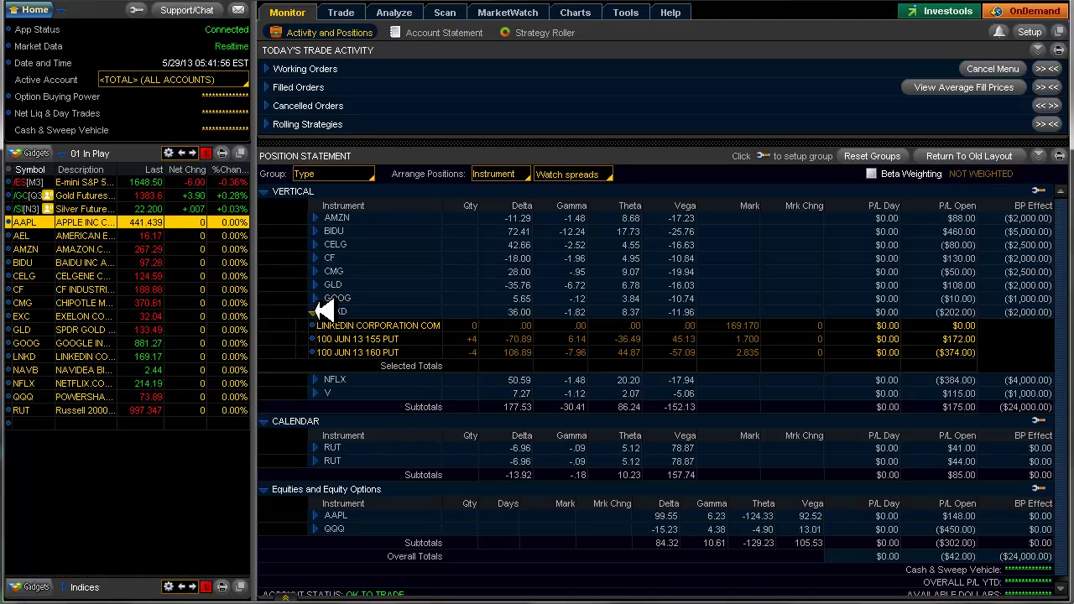
pyautogui.click(316, 312)
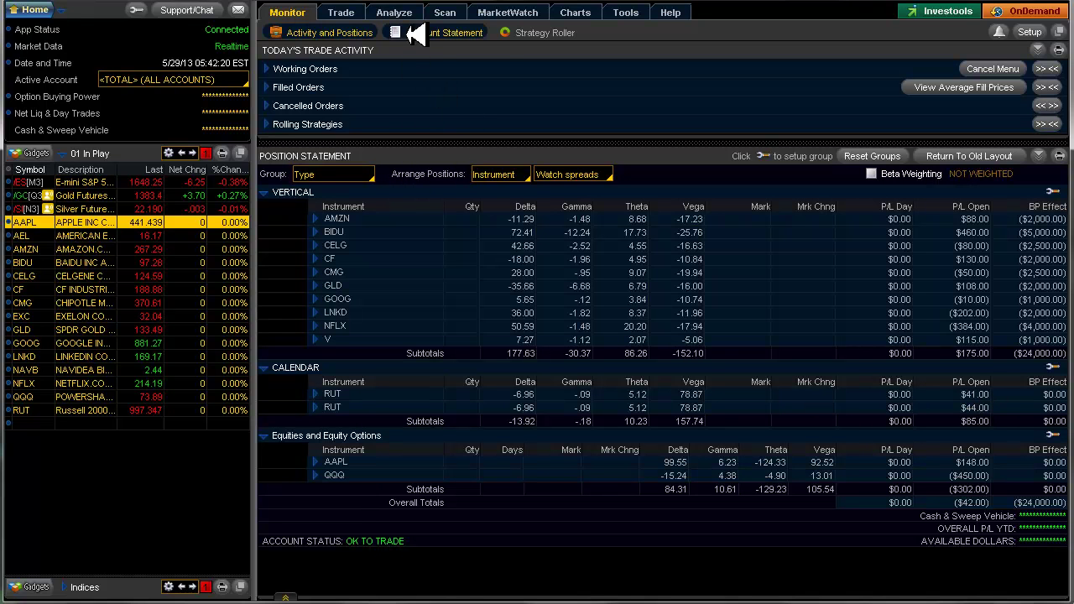
# Review the RUT calendar risk profile under Analyze, then return to the position statement
pyautogui.click(403, 11)
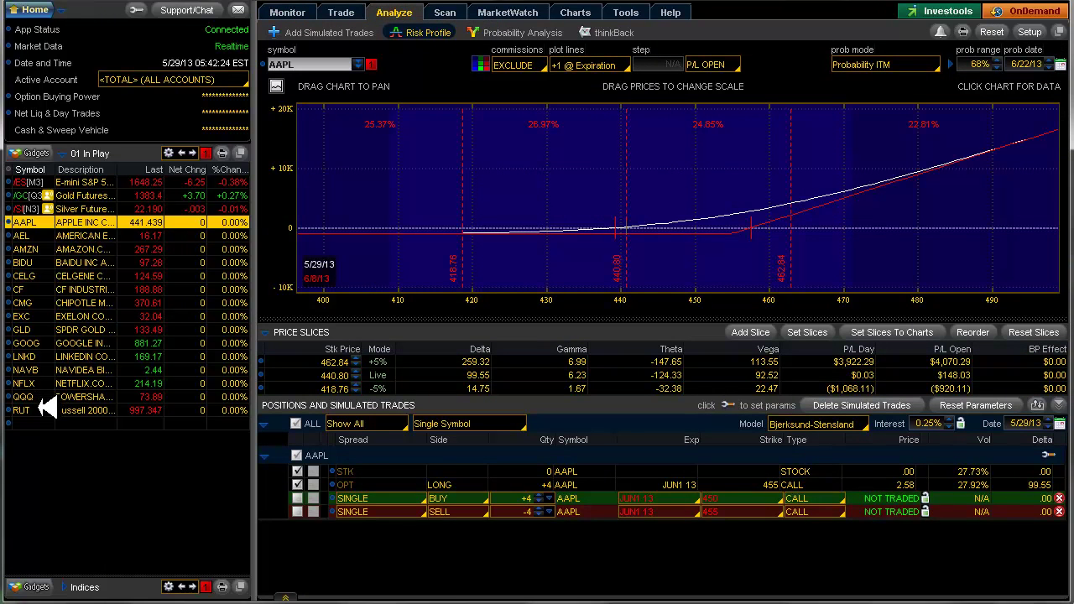
pyautogui.click(23, 410)
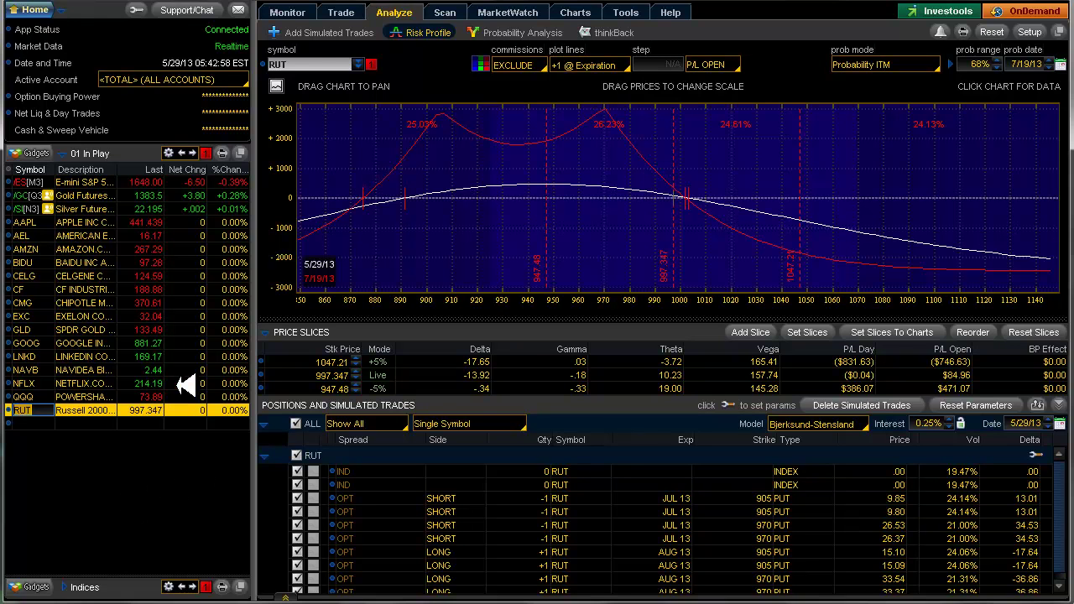
pyautogui.click(290, 12)
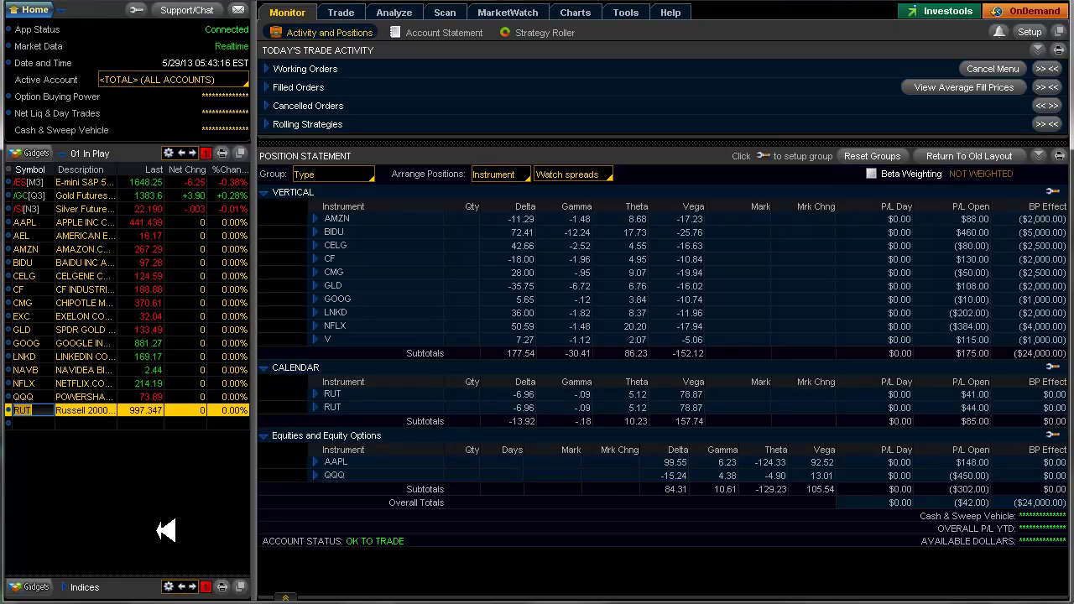
# Chart CMG from the watchlist and widen the daily price axis to reveal JUN BUP at $355
pyautogui.click(41, 301)
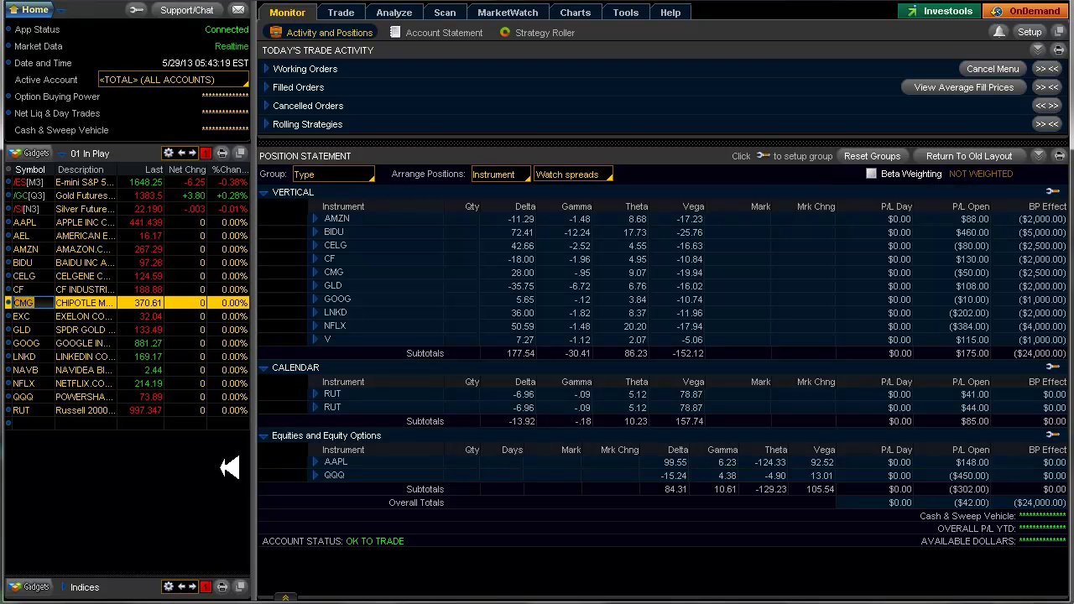
pyautogui.hotkey('alt', 'Tab')
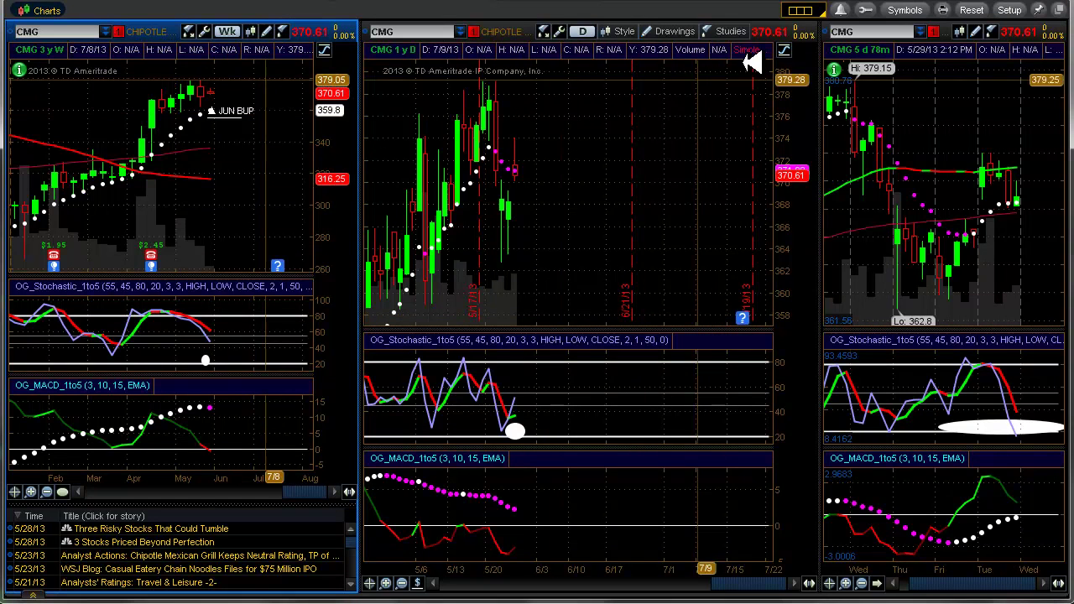
pyautogui.moveTo(799, 81); pyautogui.dragTo(801, 137)
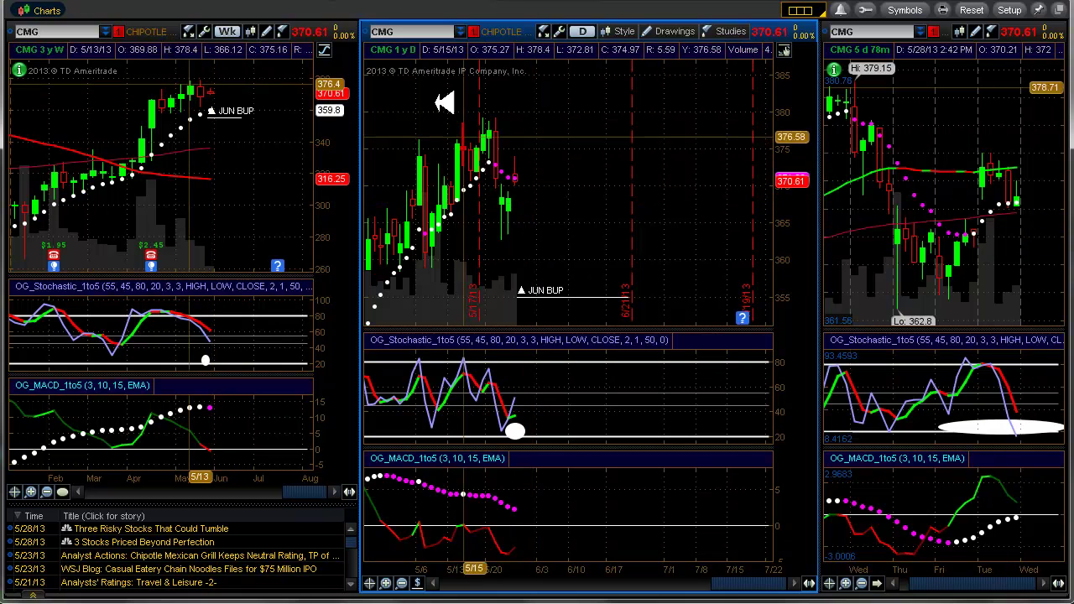
# Load GOOG into all linked charts from the daily chart's symbol box
pyautogui.click(432, 32)
pyautogui.write('GOOG')
pyautogui.press('Return')
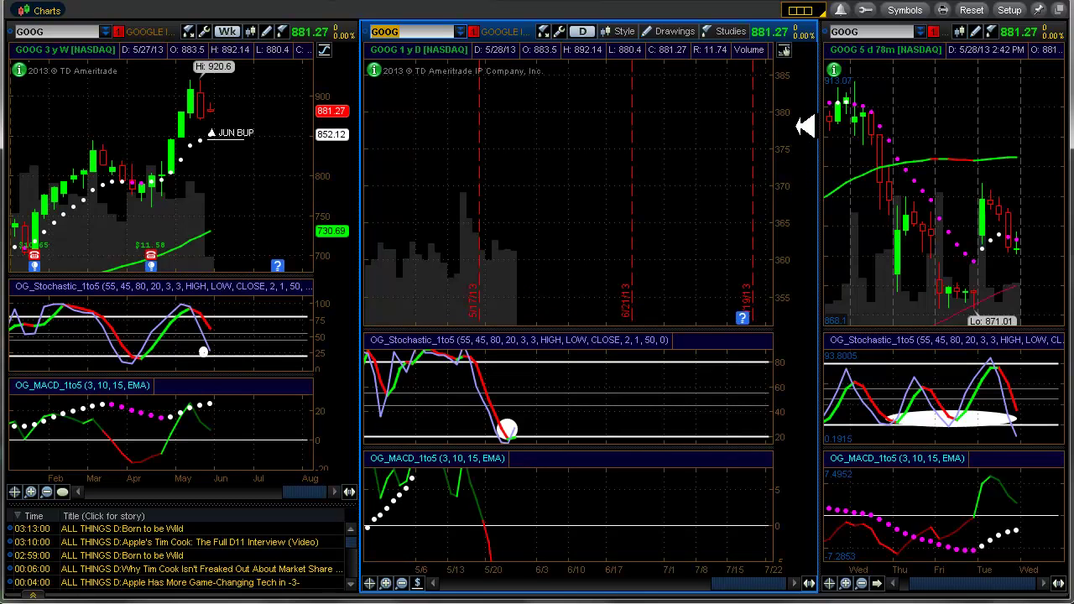
# Set the daily chart's price scale to Auto Scale and return to the positions monitor
pyautogui.click(783, 50)
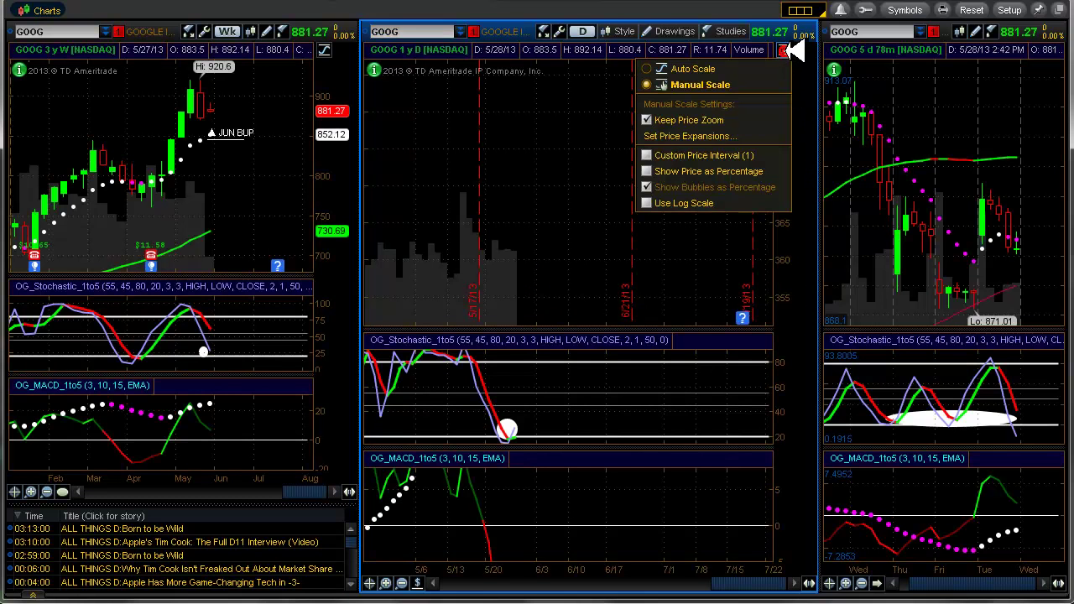
pyautogui.click(720, 69)
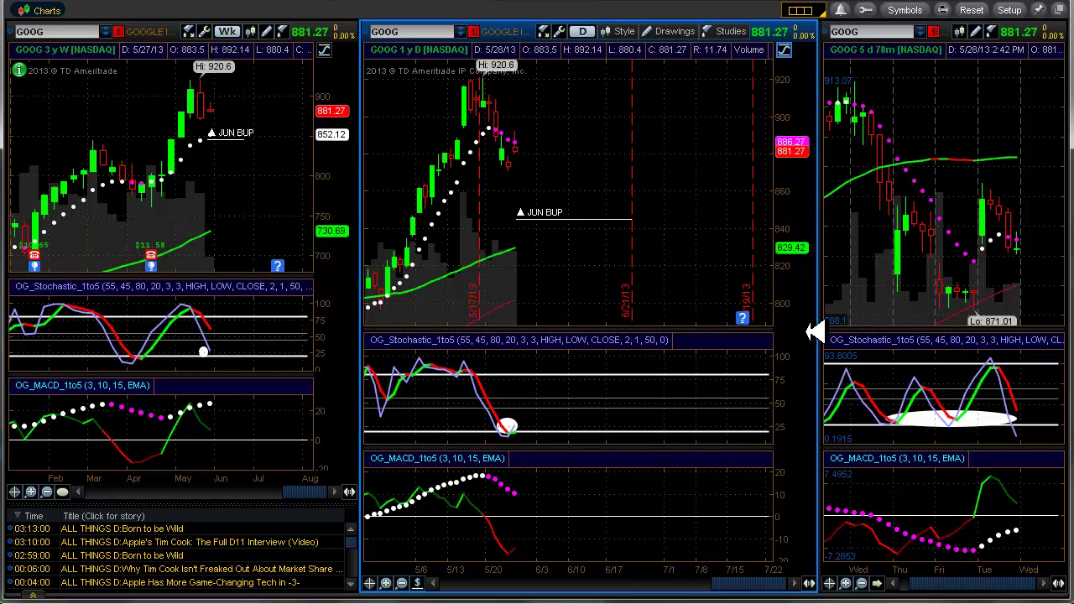
pyautogui.hotkey('alt', 'Tab')
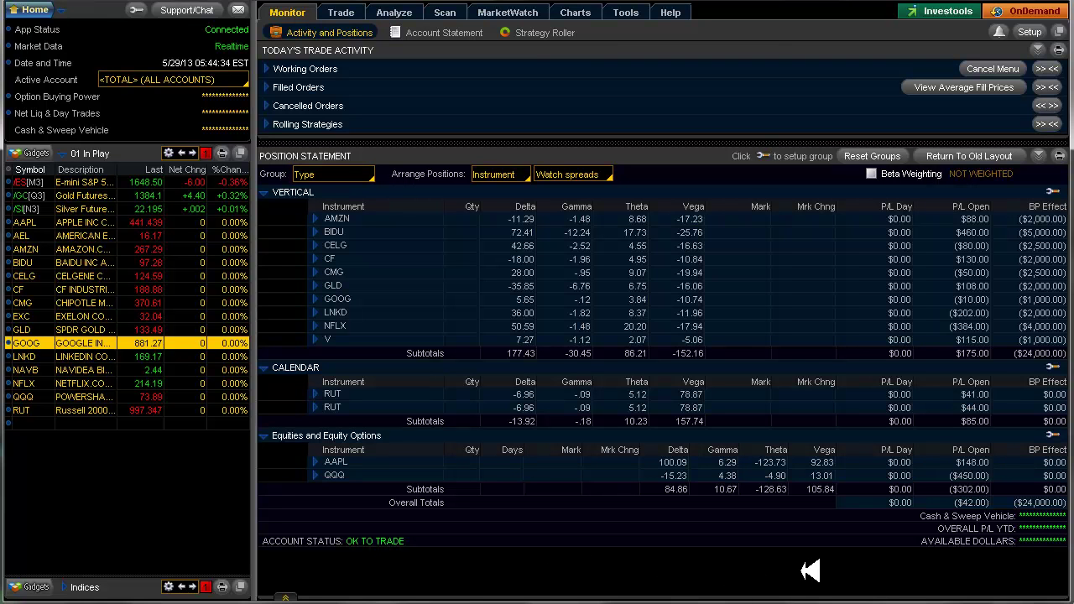
# Expand the AAPL position twice to review its option legs, collapsing it each time
pyautogui.click(316, 462)
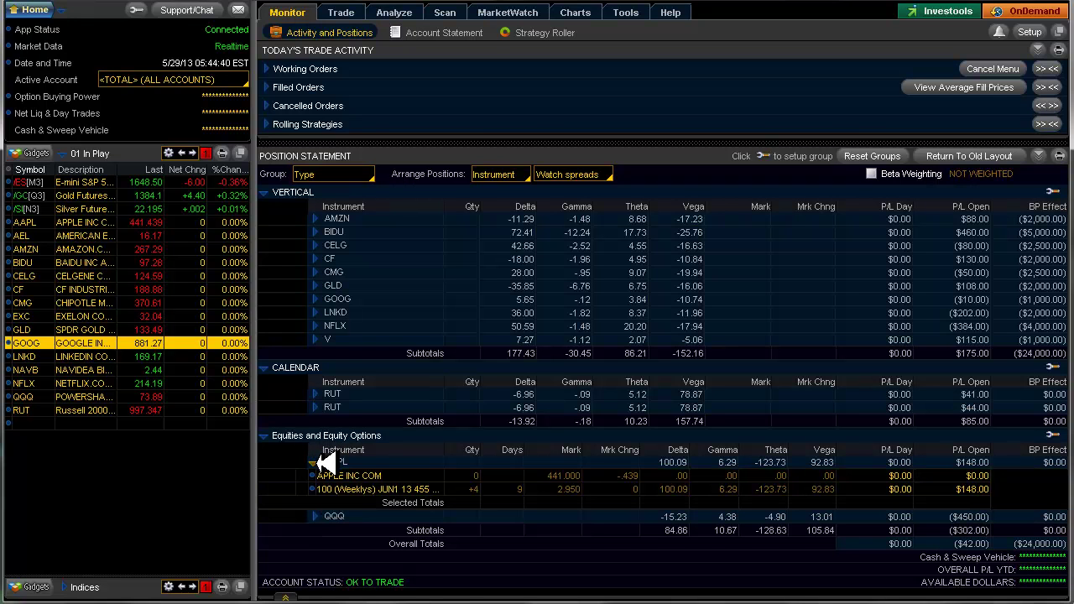
pyautogui.click(317, 463)
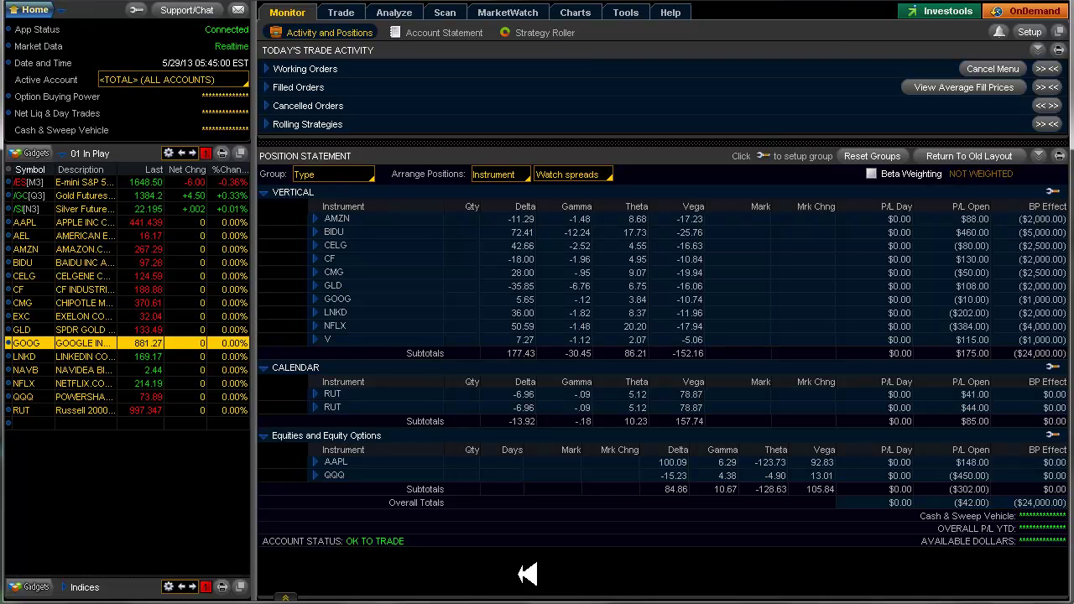
pyautogui.click(315, 463)
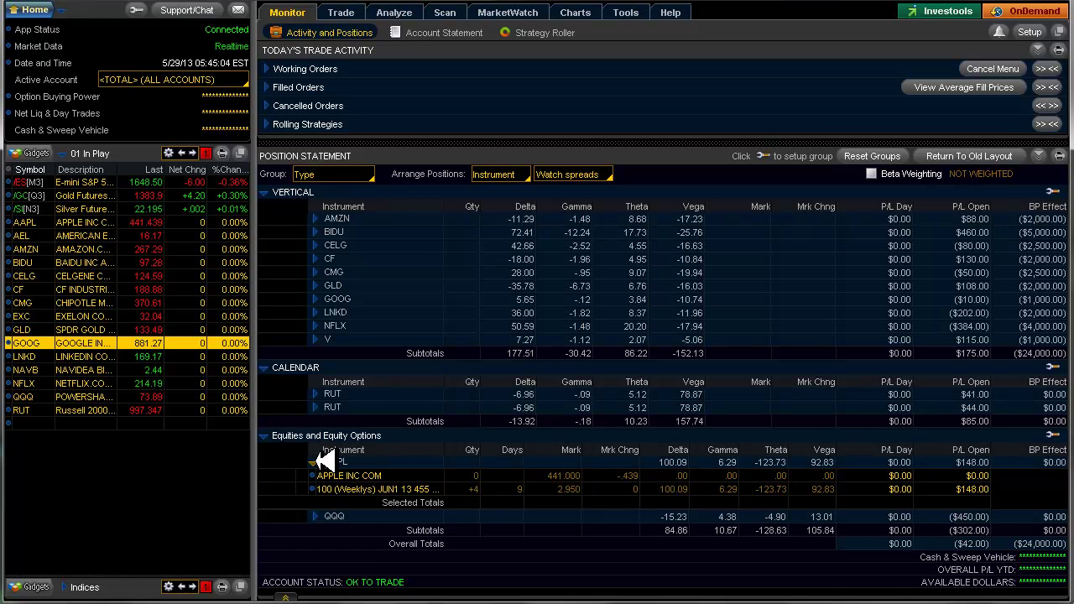
pyautogui.click(316, 463)
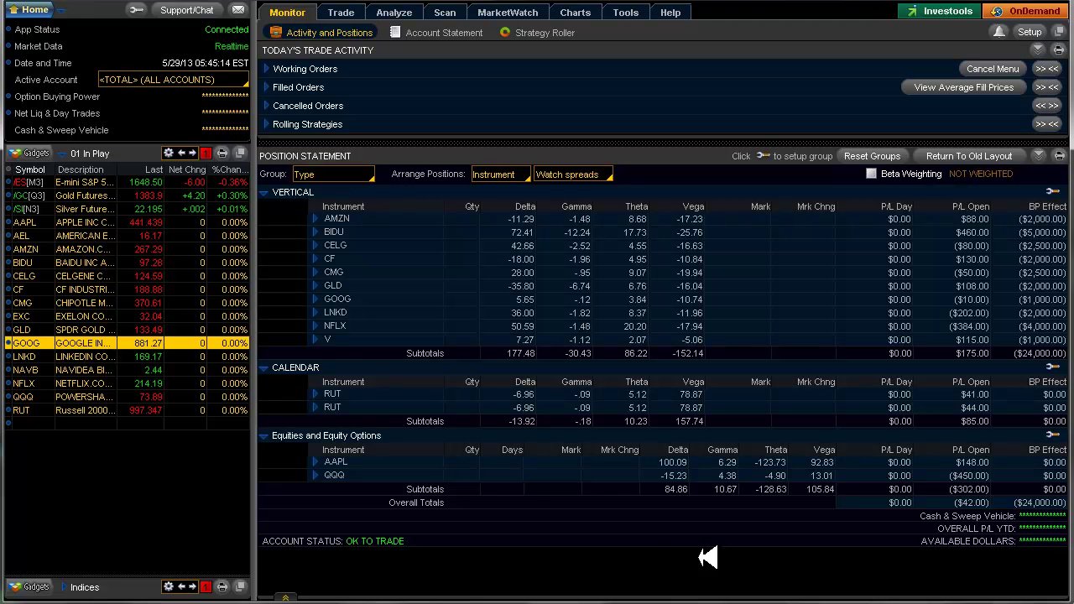
# Switch the linked weekly, daily and 78-minute charts from GOOG to AAPL and check the JUN1 BEC level
pyautogui.hotkey('alt', 'Tab')
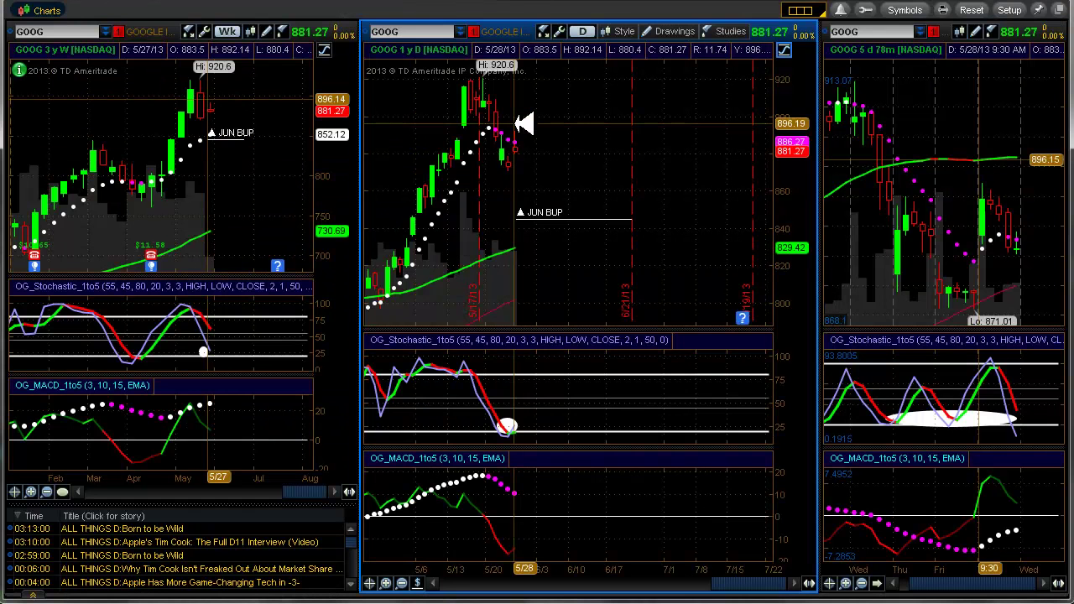
pyautogui.click(409, 31)
pyautogui.write('AAPL')
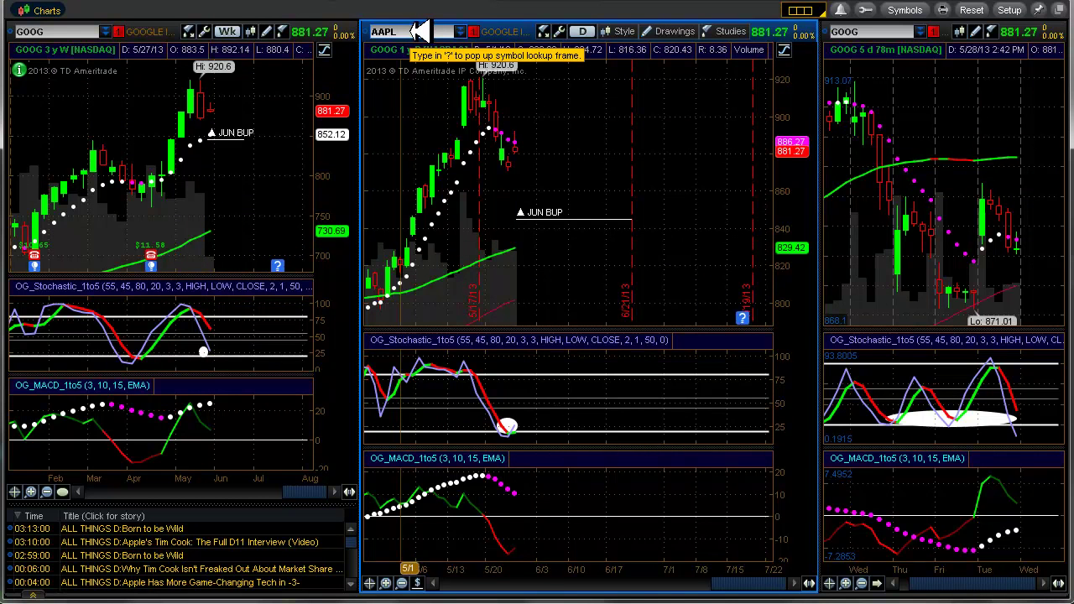
pyautogui.press('Return')
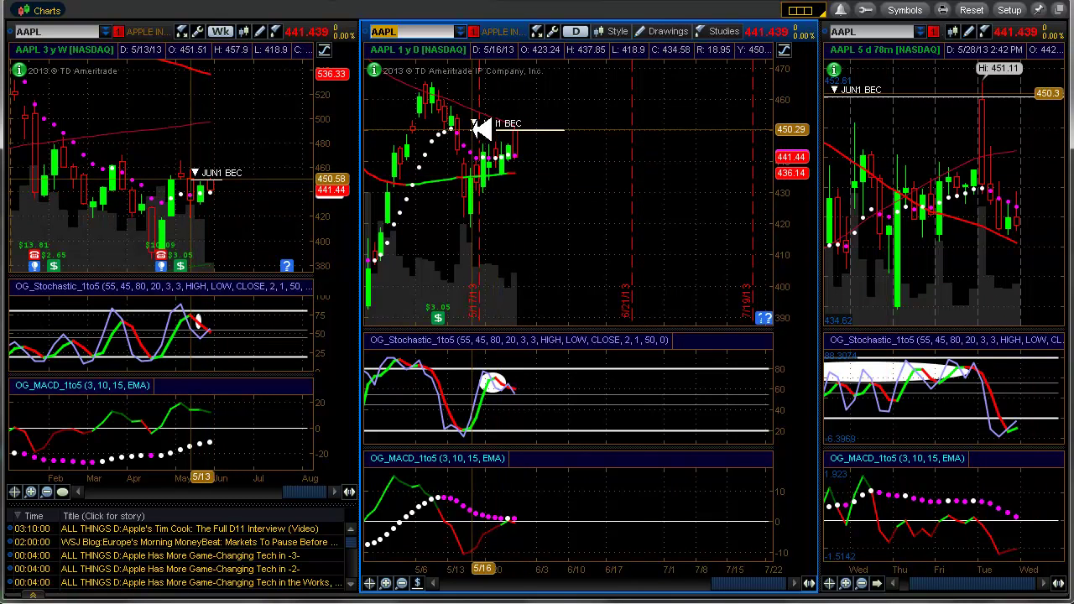
pyautogui.moveTo(475, 127)
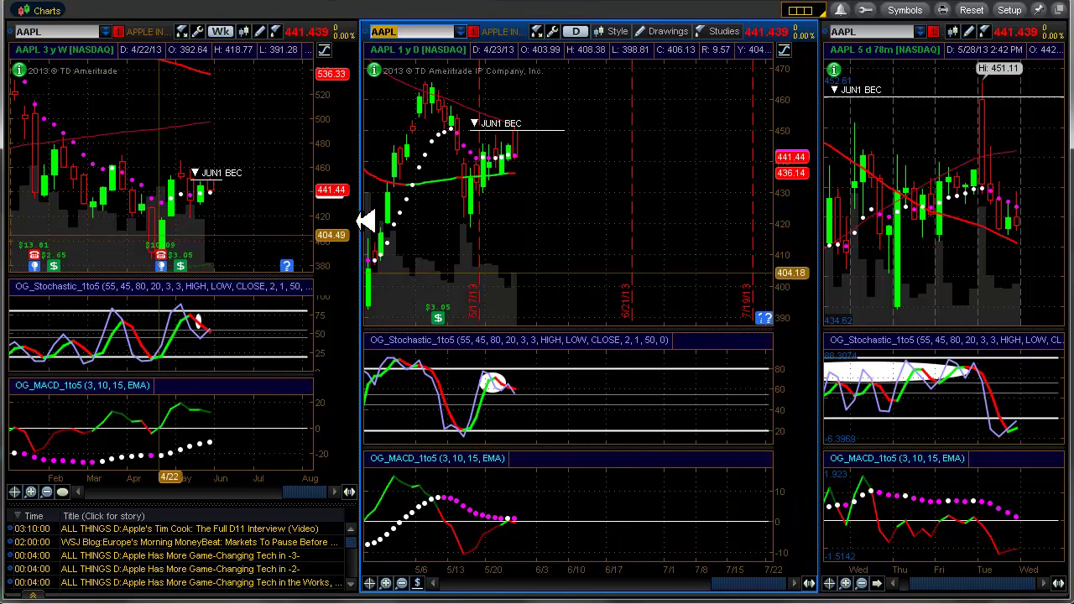
pyautogui.hotkey('alt', 'Tab')
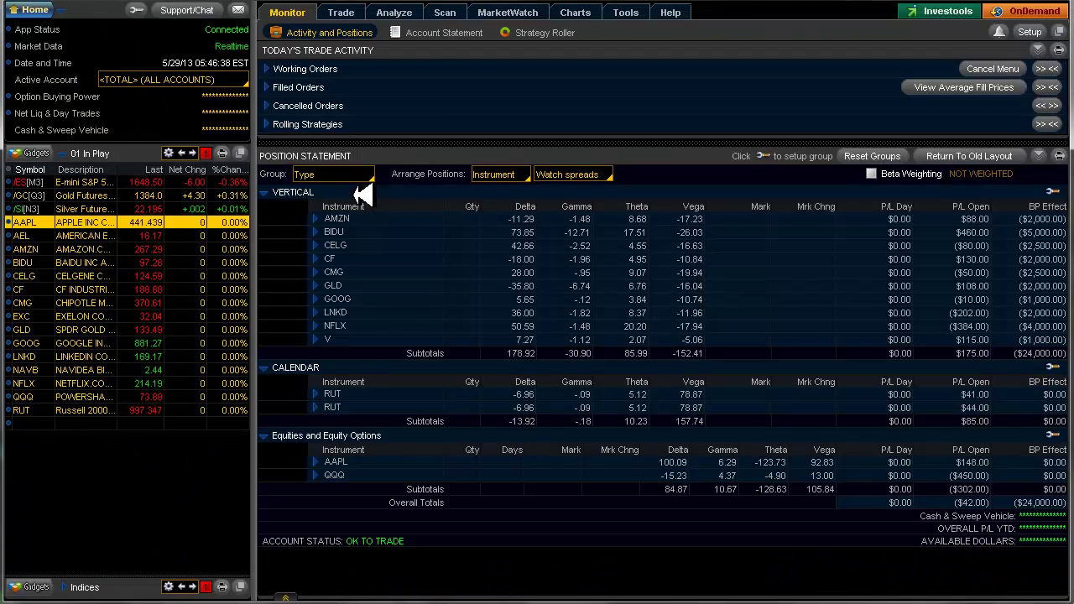